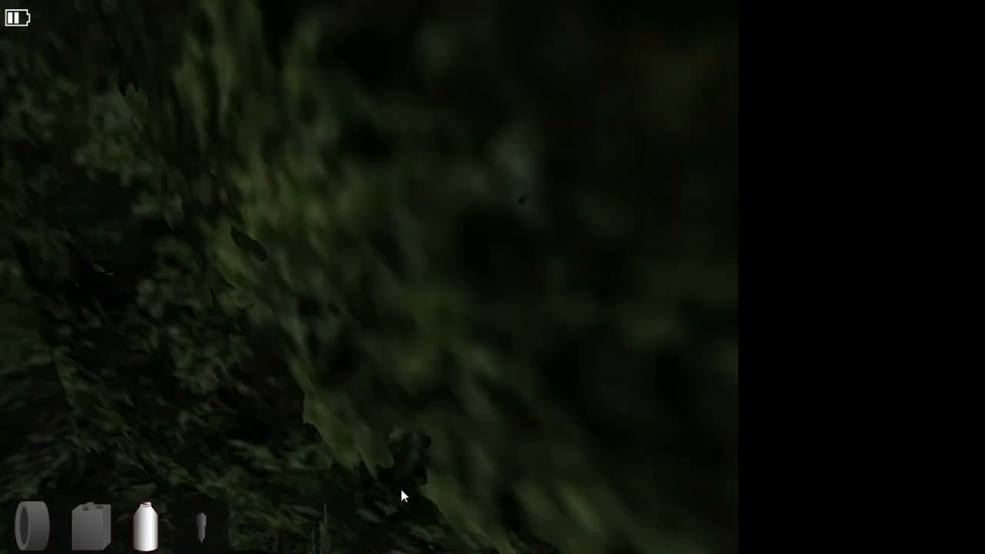
pyautogui.press('w')
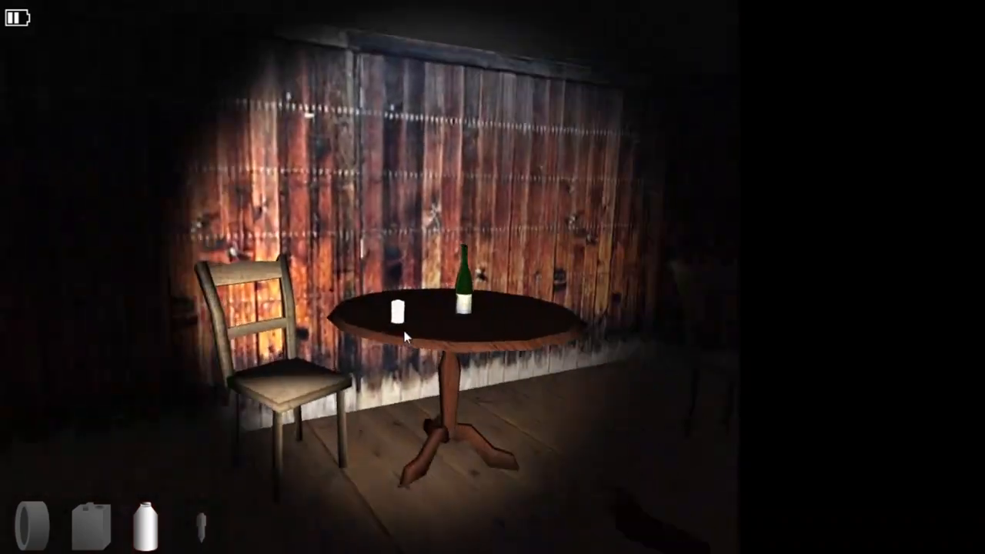
pyautogui.press('w')
pyautogui.press('4')
pyautogui.press('4')
pyautogui.press('a')
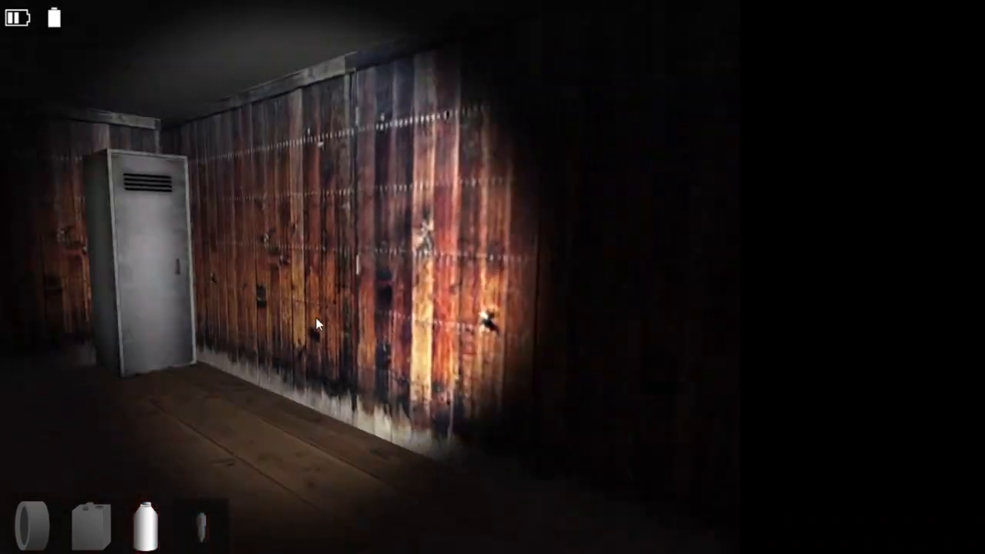
pyautogui.press('w')
pyautogui.press('d')
pyautogui.press('d')
pyautogui.press('w')
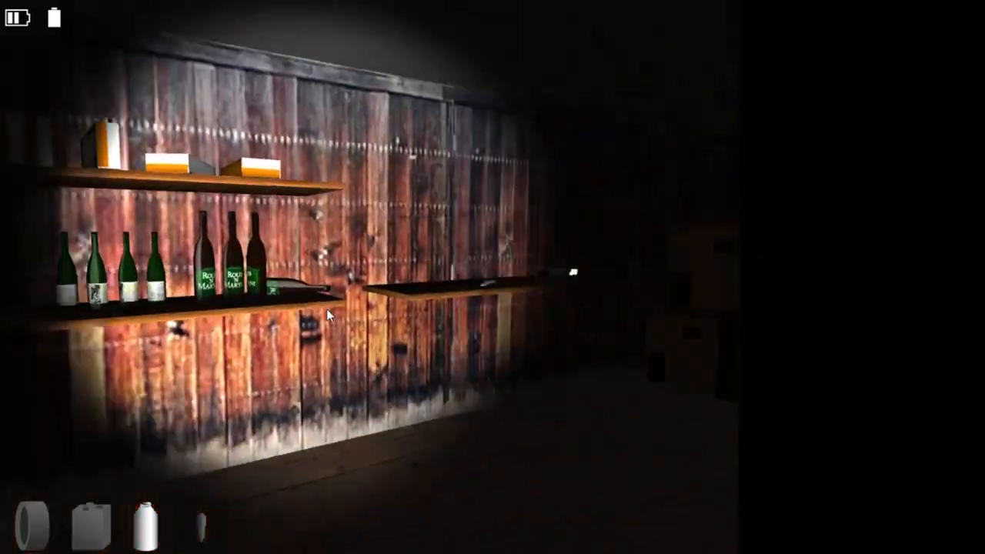
pyautogui.press('w')
pyautogui.press('a')
pyautogui.press('d')
pyautogui.press('s')
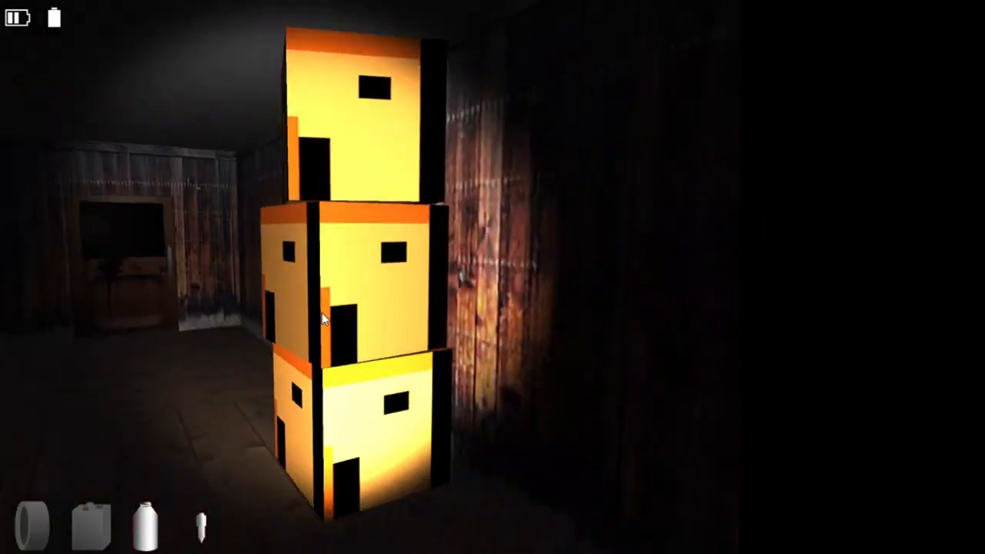
pyautogui.press('a')
pyautogui.press('s')
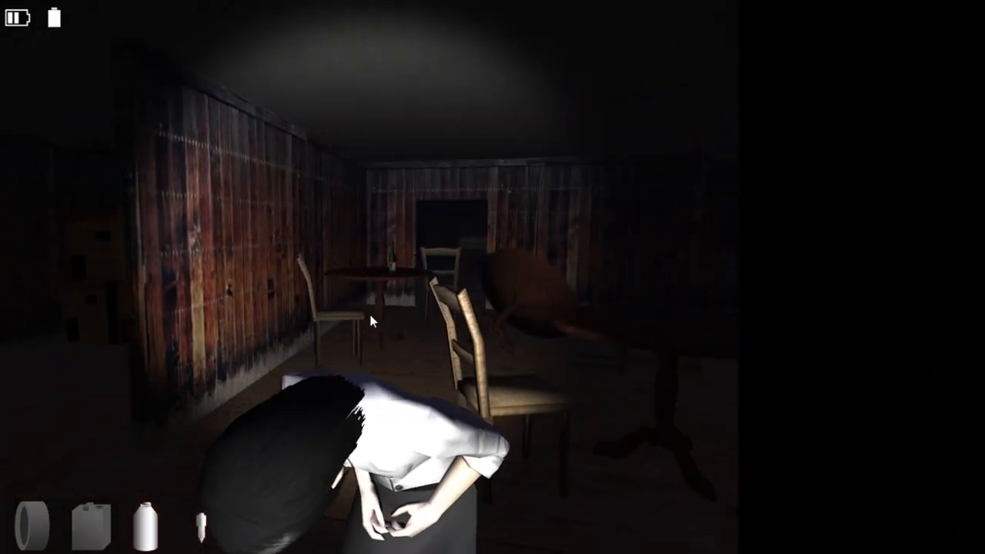
pyautogui.press('w')
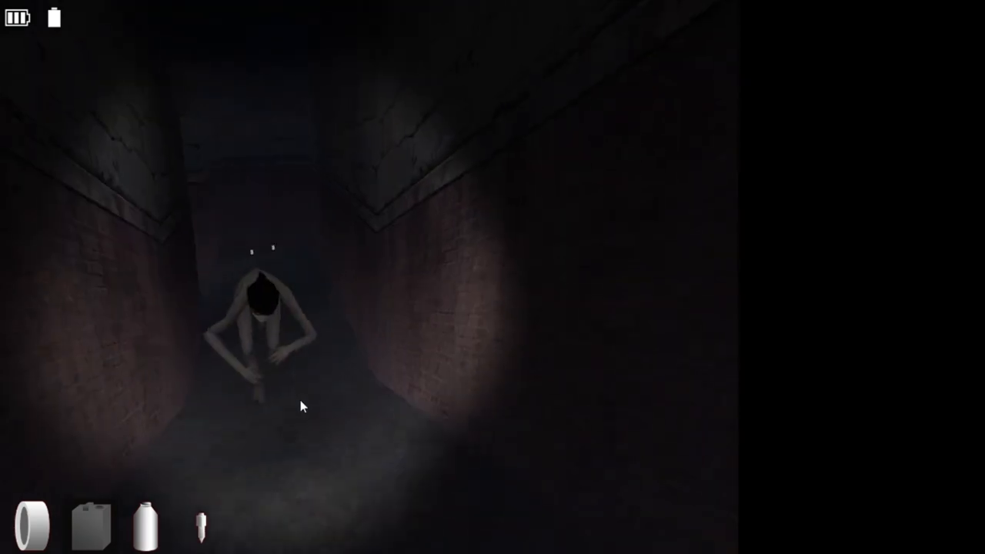
pyautogui.press('2')
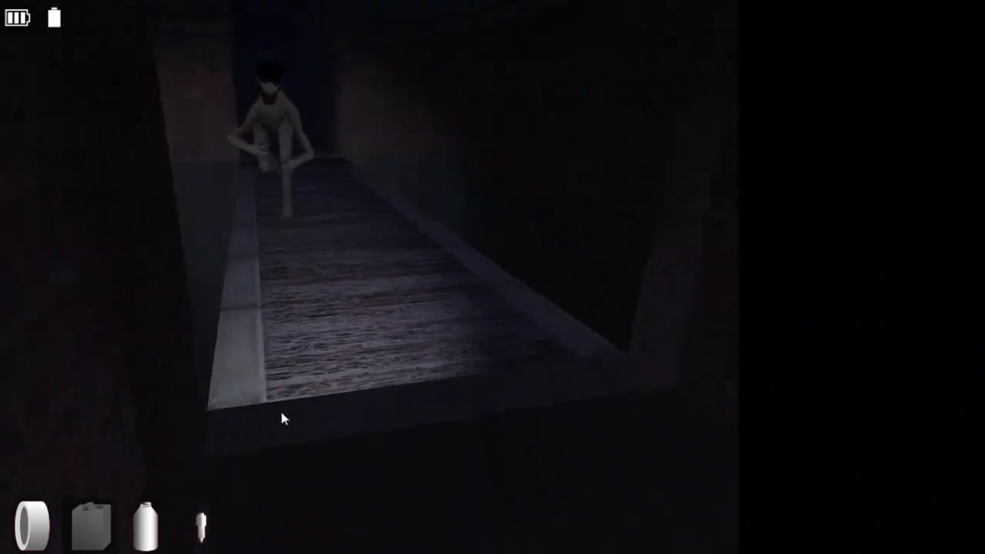
pyautogui.press('2')
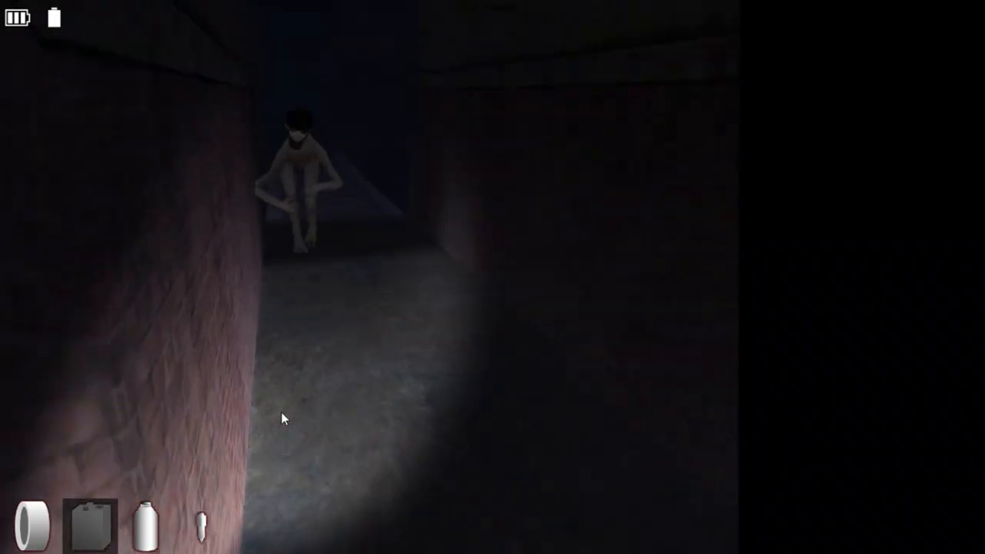